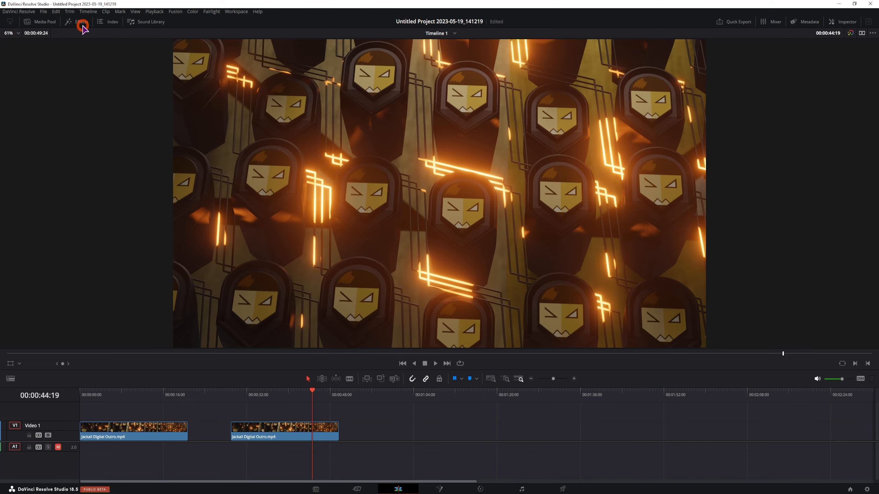
# Step: Search the effects for "deh" and apply Dehancer Pro 7.0.0-beta.3 to the second Jackall Digital Outro.mp4 clip on the timeline
pyautogui.click(78, 22)
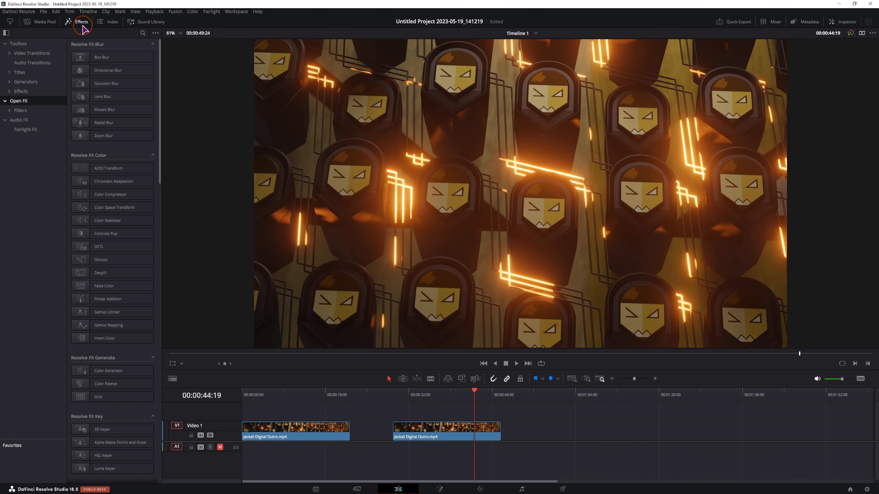
pyautogui.click(143, 33)
pyautogui.write('deh')
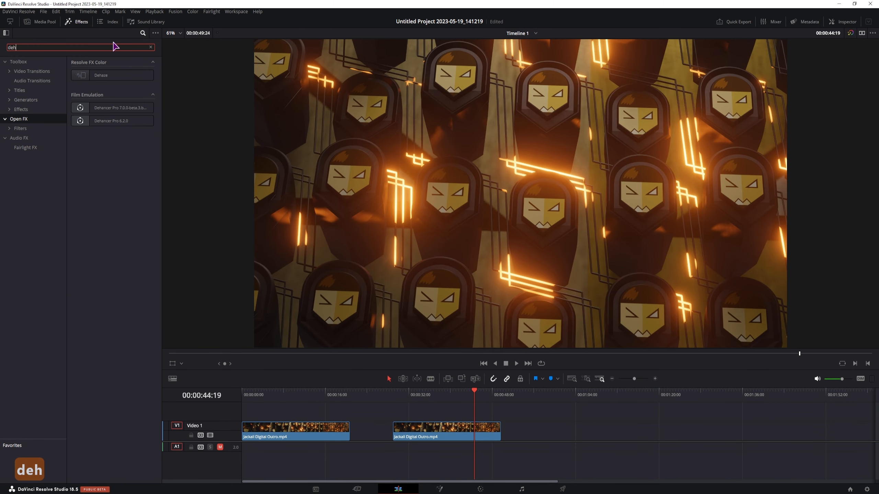
pyautogui.click(119, 107)
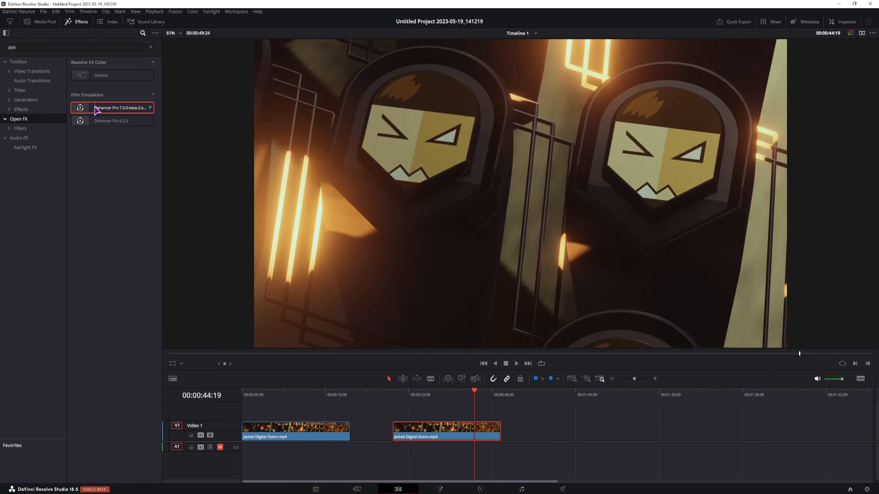
pyautogui.moveTo(97, 110); pyautogui.dragTo(446, 433)
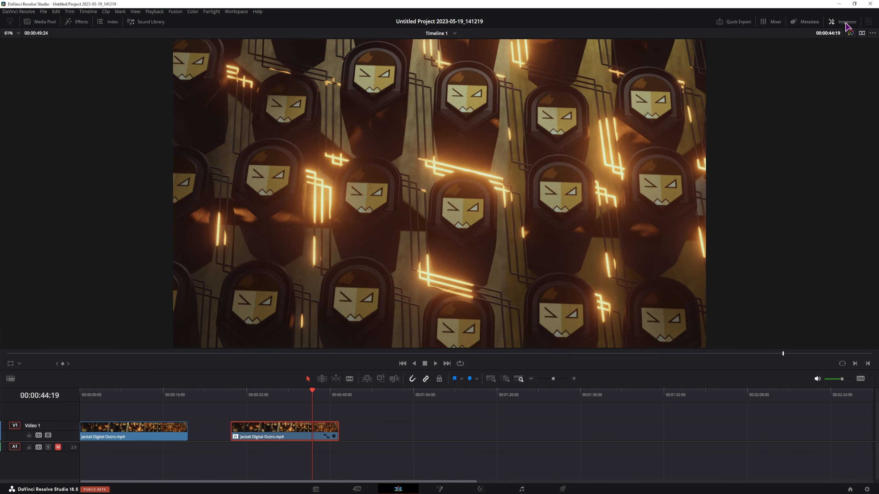
# Step: Show the clip's Dehancer Pro effect settings in the Inspector and look through its sections from Input to Options
pyautogui.click(845, 23)
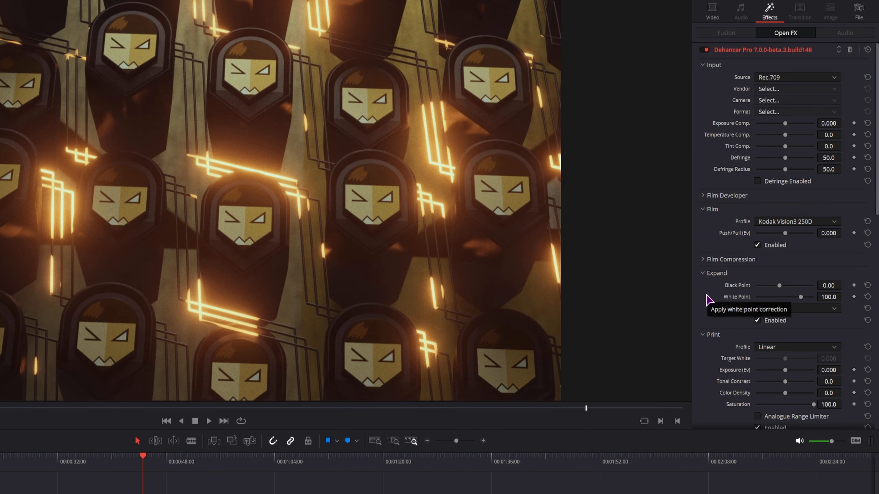
pyautogui.scroll(-1, 708, 299)
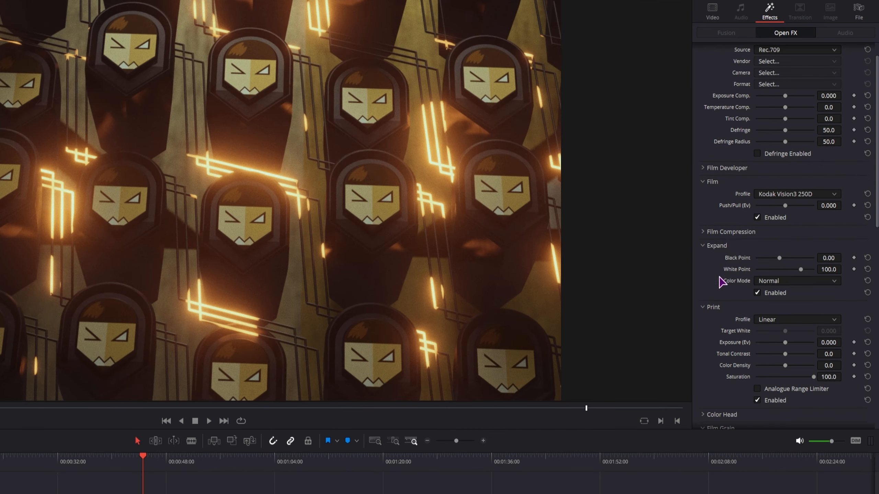
pyautogui.scroll(-12, 783, 216)
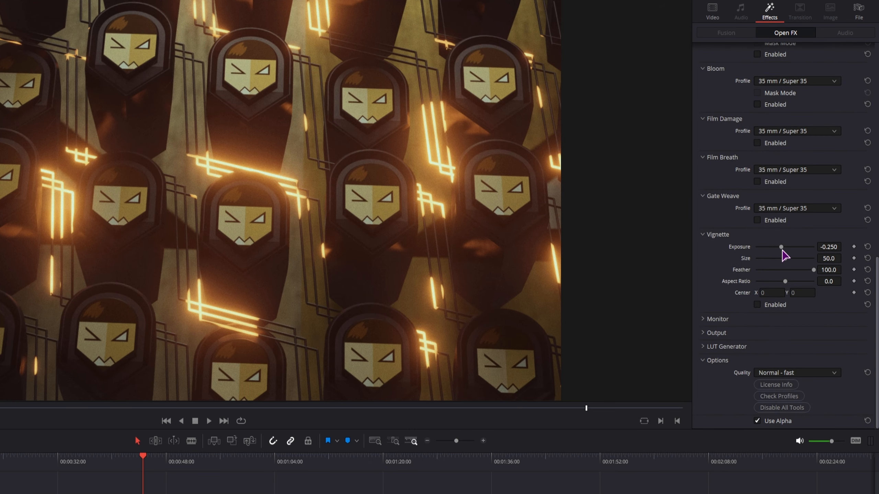
pyautogui.scroll(12, 783, 331)
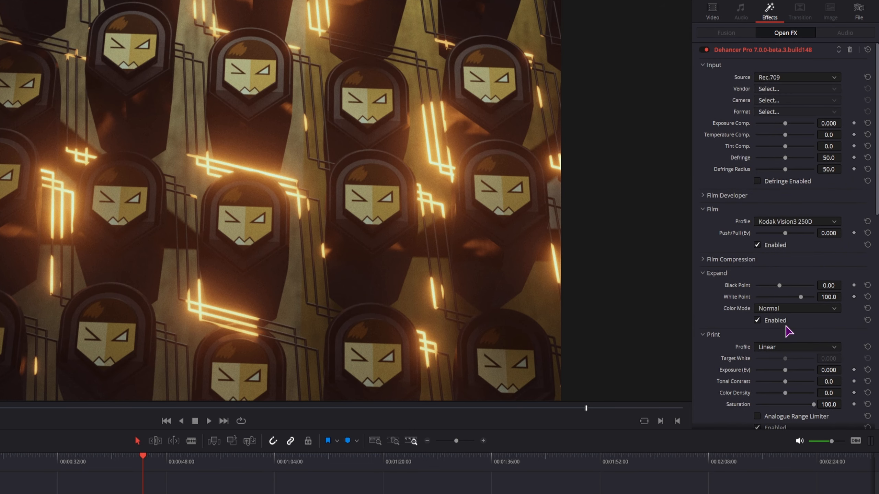
pyautogui.moveTo(877, 138); pyautogui.dragTo(876, 307)
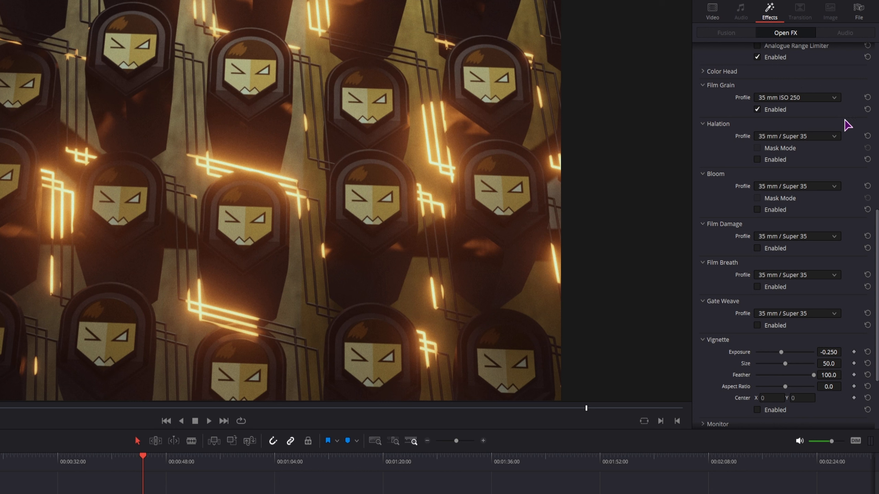
# Step: Try the 8 mm ISO 50 and 35 mm ISO 50 film grain profiles and settle on 35 mm ISO 500
pyautogui.click(834, 98)
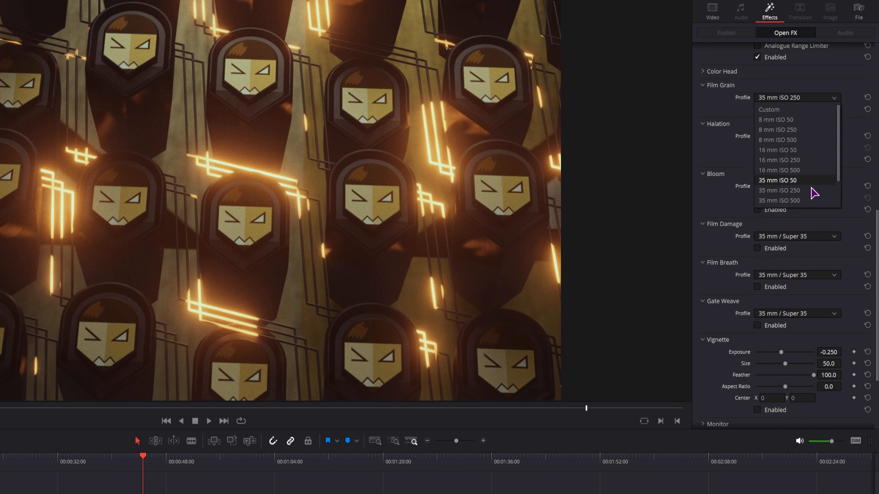
pyautogui.scroll(-1, 809, 189)
pyautogui.scroll(1, 793, 146)
pyautogui.click(782, 110)
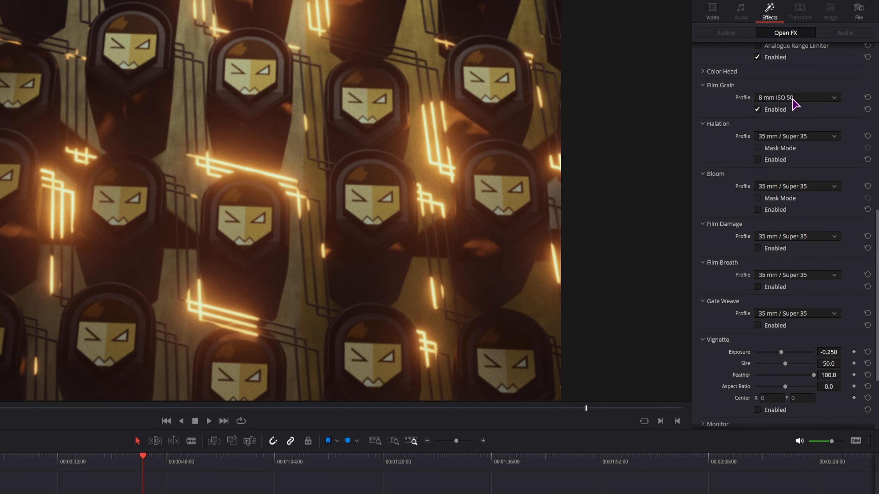
pyautogui.click(793, 101)
pyautogui.scroll(-1, 792, 149)
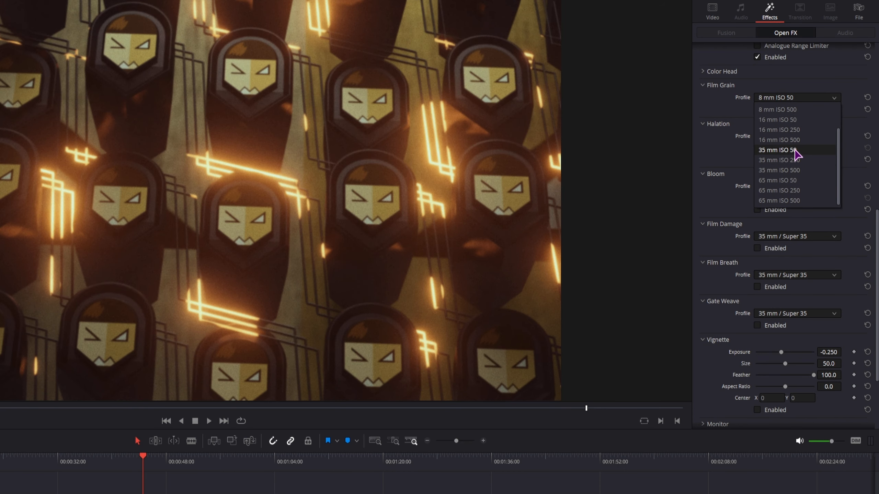
pyautogui.click(793, 151)
pyautogui.click(790, 97)
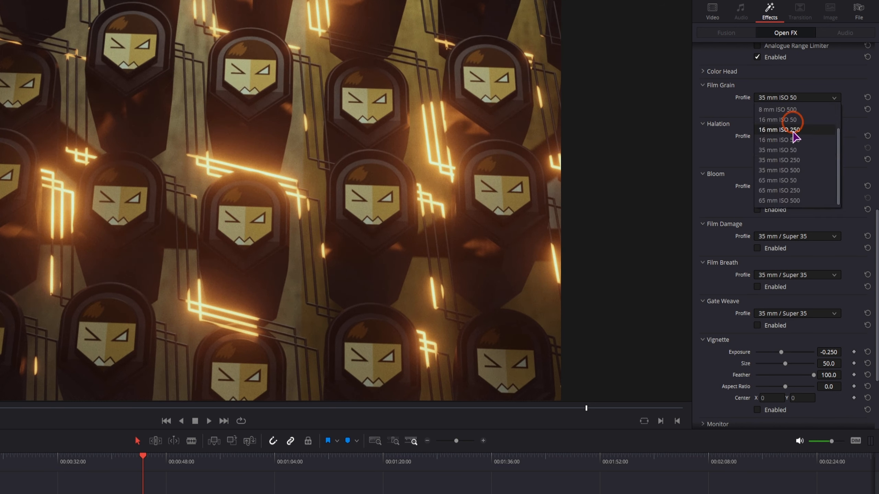
pyautogui.click(759, 161)
# Step: Preview Halation and Bloom by enabling them, and turn off Bloom, Halation and Film Grain
pyautogui.click(759, 160)
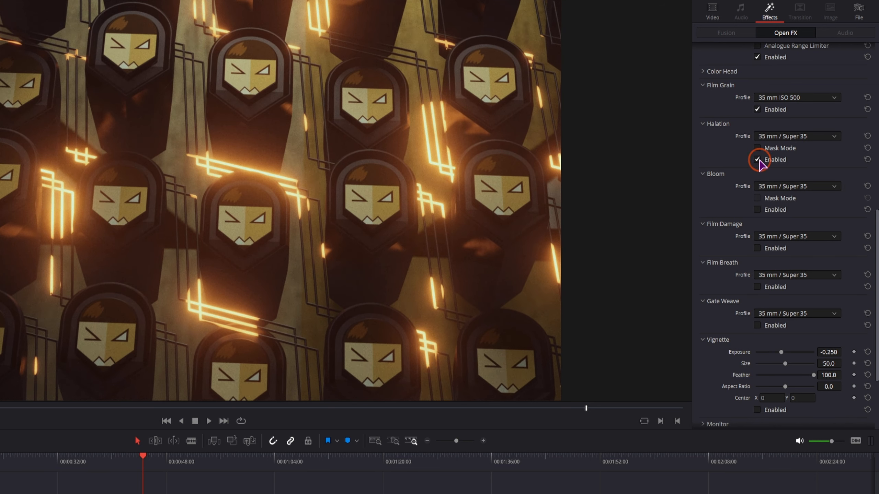
pyautogui.click(758, 212)
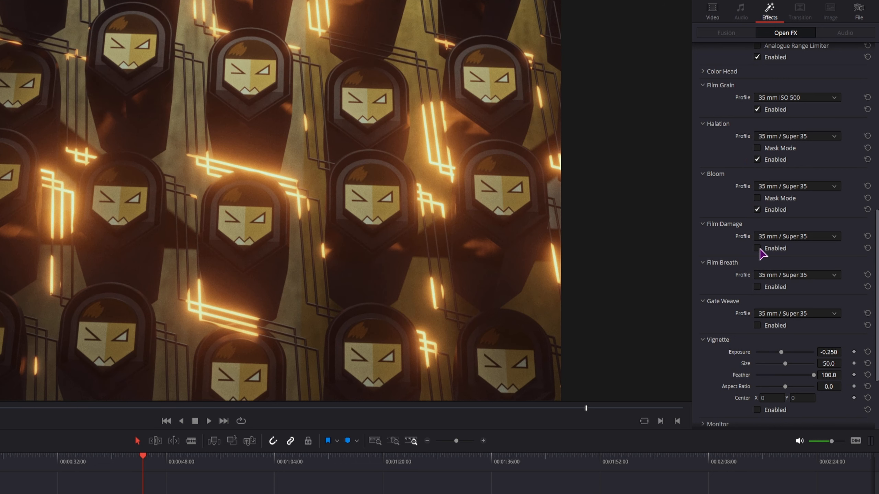
pyautogui.click(757, 210)
pyautogui.click(757, 160)
pyautogui.click(757, 109)
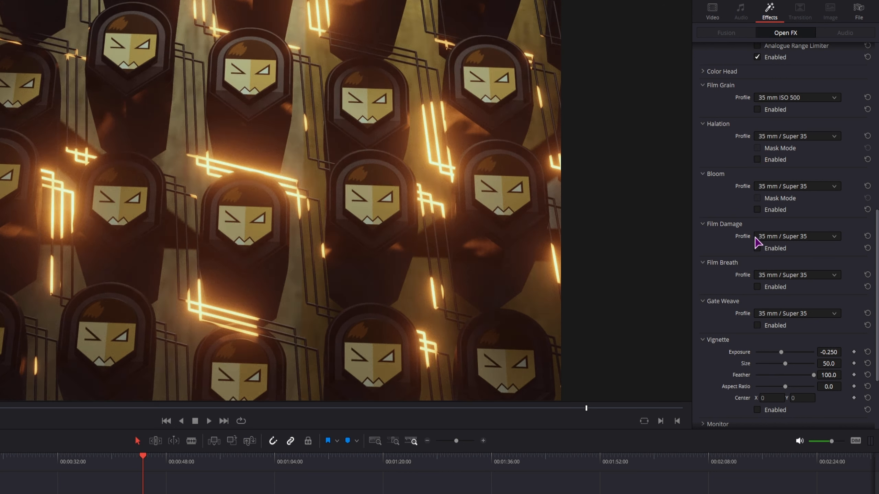
# Step: Enable Film Damage and try its 8 mm / Super 8 and 65 mm / 70 mm profiles
pyautogui.click(757, 249)
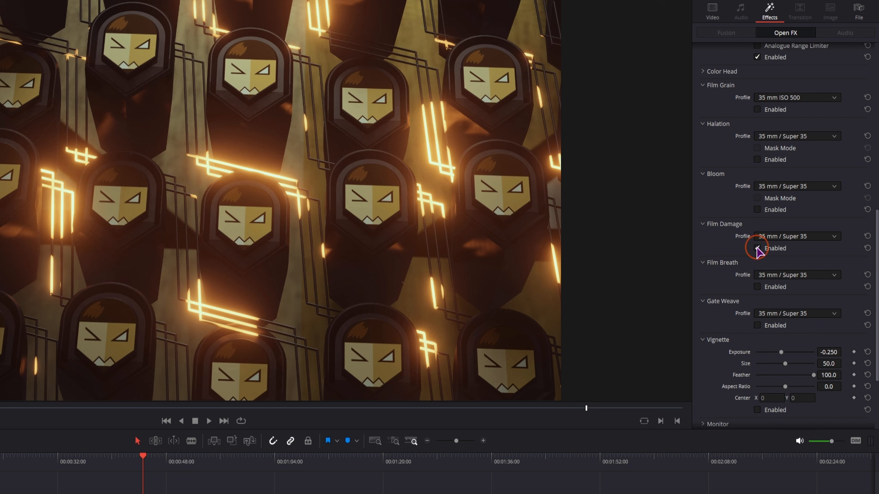
pyautogui.click(799, 237)
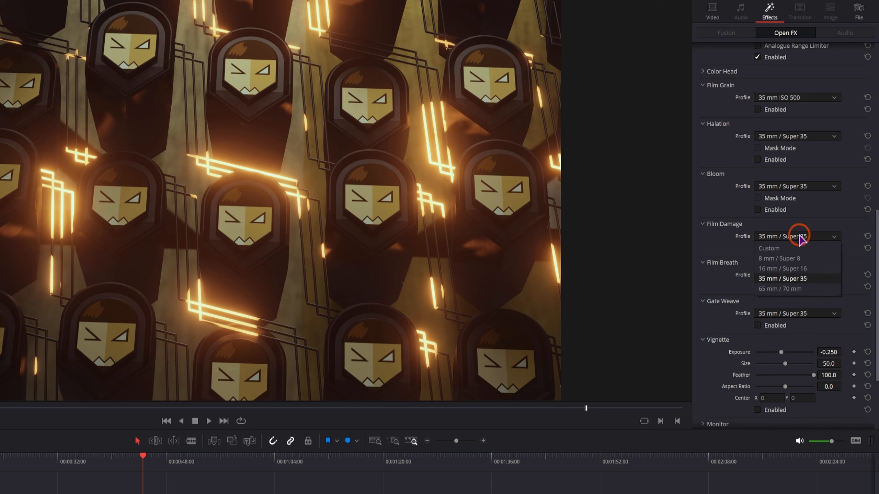
pyautogui.click(797, 259)
pyautogui.click(775, 236)
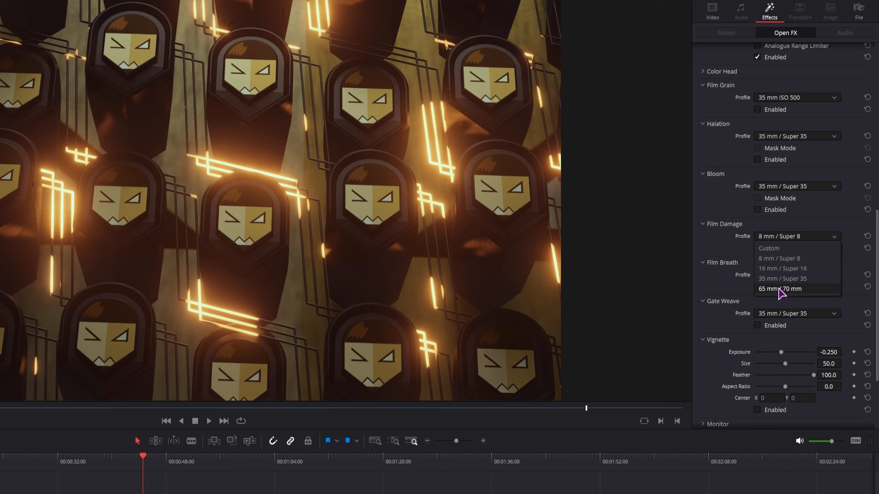
pyautogui.click(775, 98)
pyautogui.click(774, 98)
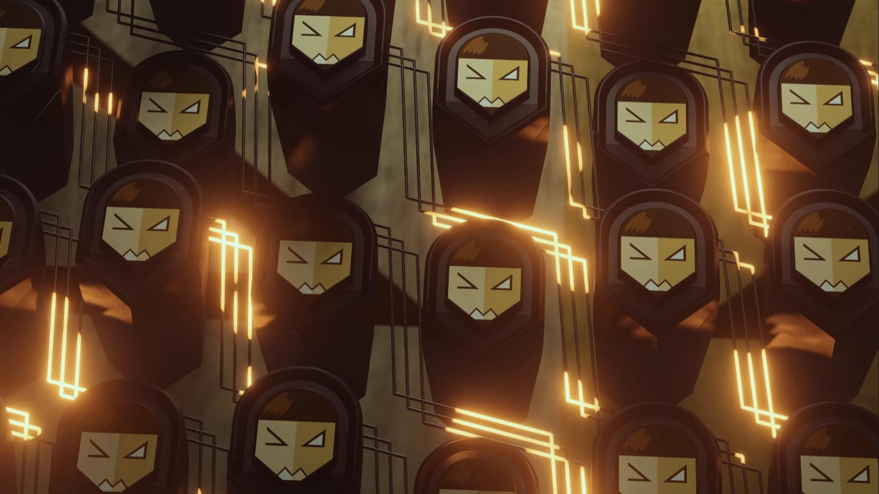
# Step: Set the Film Damage profile to Custom
pyautogui.click(779, 236)
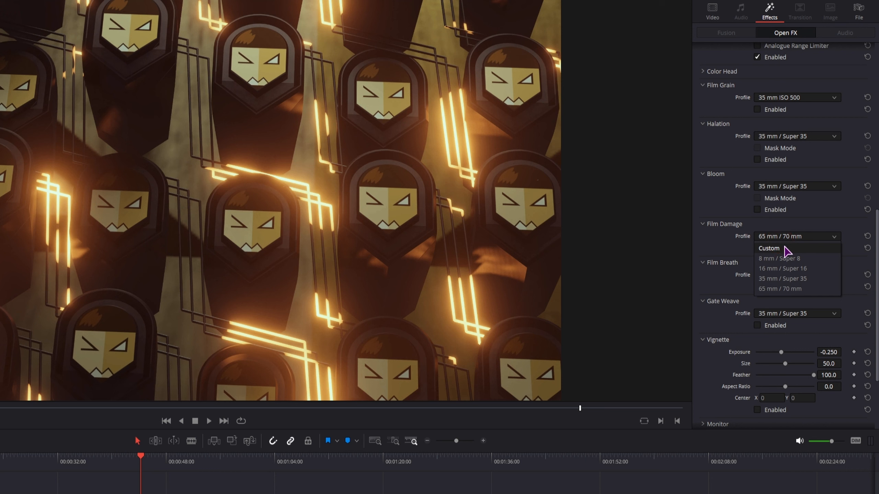
pyautogui.click(783, 249)
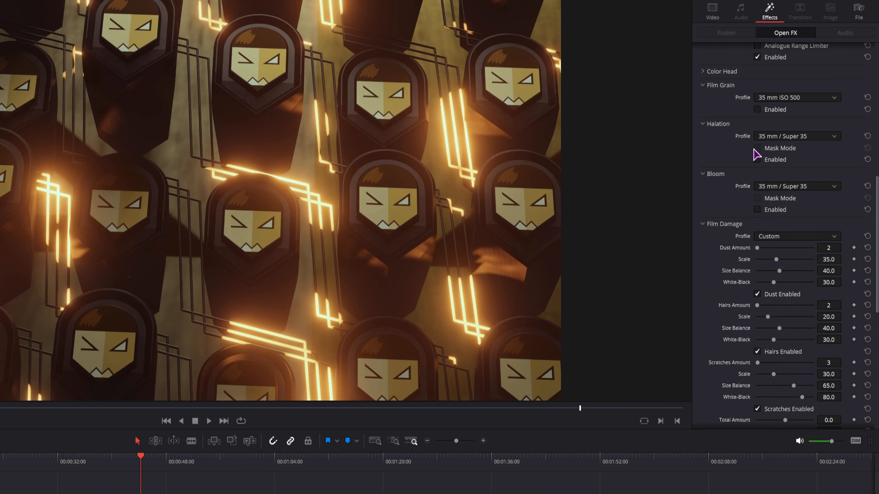
pyautogui.click(775, 188)
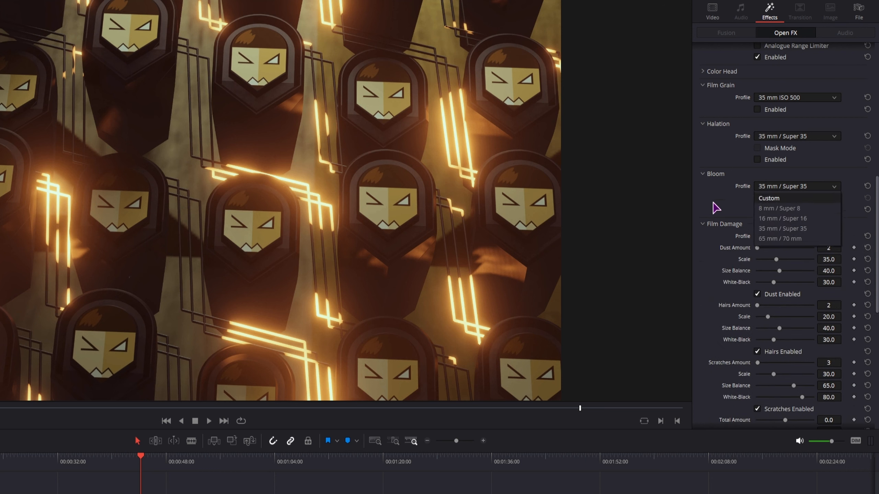
pyautogui.click(737, 214)
# Step: Set the Film Damage dust to amount 82, scale 18.6, size balance 72.1 and white-black 41.8
pyautogui.scroll(-4, 726, 216)
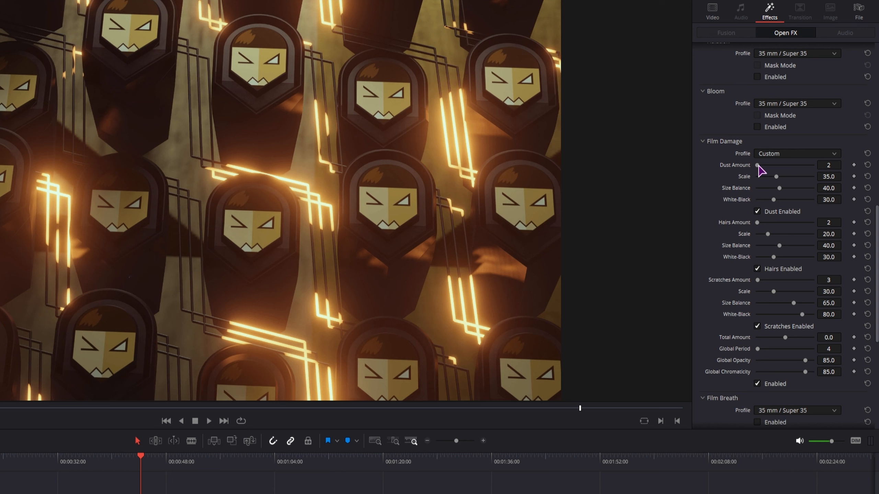
pyautogui.moveTo(757, 167); pyautogui.dragTo(798, 189)
pyautogui.moveTo(773, 199)
pyautogui.mouseDown()
pyautogui.moveTo(804, 200)
pyautogui.moveTo(771, 207)
pyautogui.mouseUp()
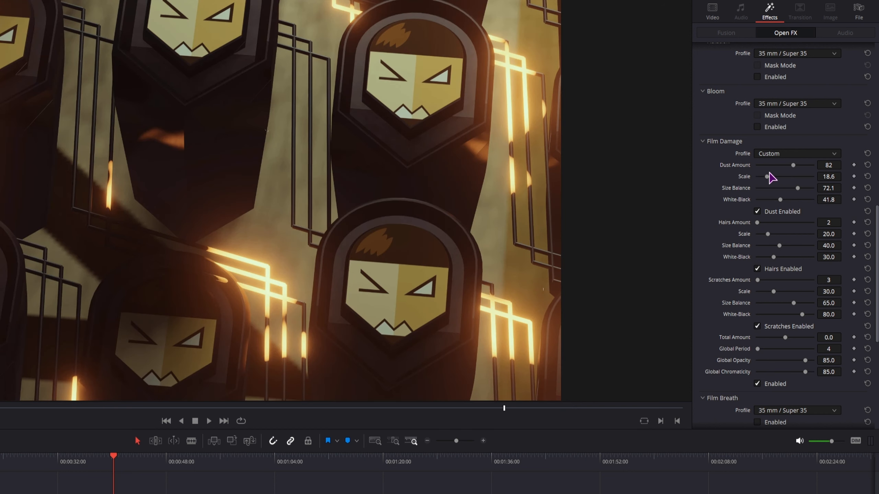
# Step: Set the Film Damage hairs to amount 96, scale 100, size balance 41.8 and white-black 72.8
pyautogui.moveTo(758, 225); pyautogui.dragTo(802, 225)
pyautogui.moveTo(106, 462); pyautogui.dragTo(105, 460)
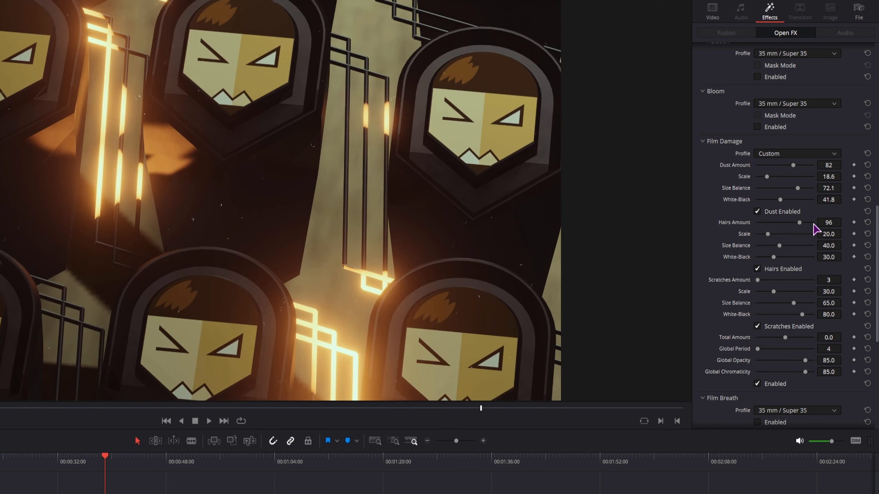
pyautogui.moveTo(768, 236); pyautogui.dragTo(814, 241)
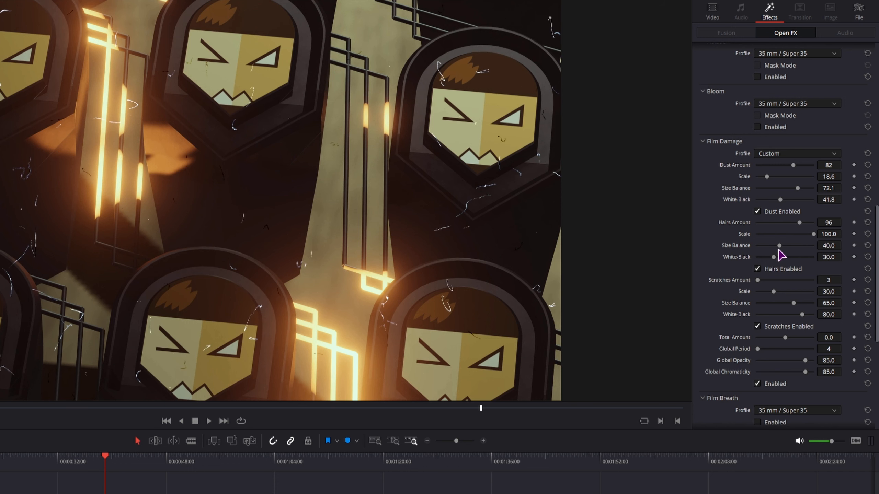
pyautogui.moveTo(779, 250); pyautogui.dragTo(800, 261)
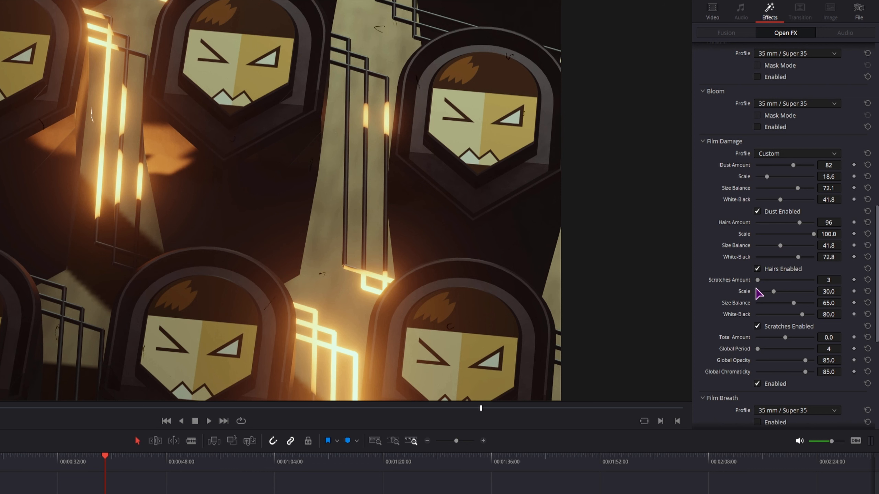
# Step: Set the Film Damage scratches to amount 103, scale 55, size balance 77.5 and white-black 29.5
pyautogui.moveTo(758, 281); pyautogui.dragTo(773, 315)
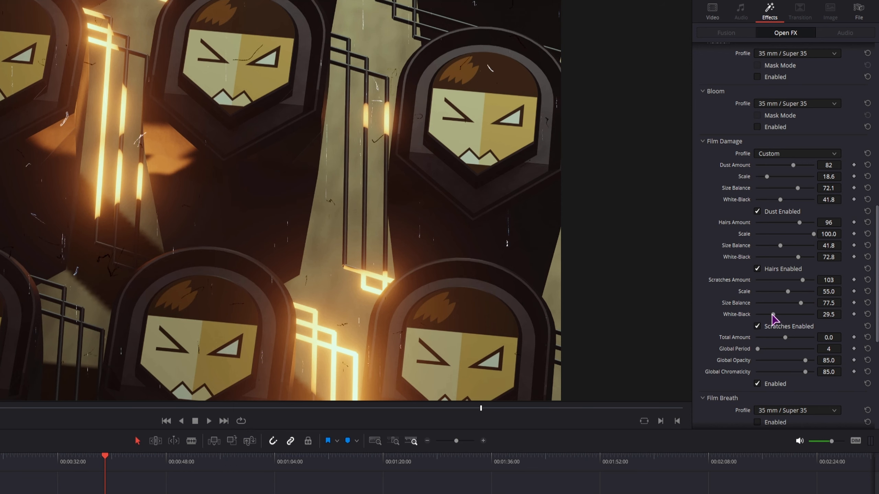
# Step: Set the Film Damage total amount to 24.4, global period to 1, global opacity to 29.5 and global chromaticity to 87.6
pyautogui.scroll(-2, 744, 315)
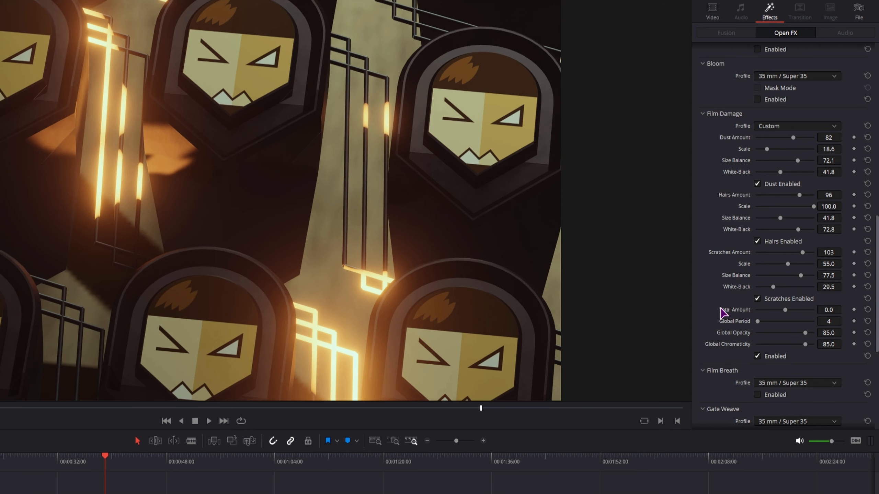
pyautogui.moveTo(785, 311); pyautogui.dragTo(799, 315)
pyautogui.moveTo(757, 322); pyautogui.dragTo(756, 321)
pyautogui.moveTo(805, 333); pyautogui.dragTo(750, 341)
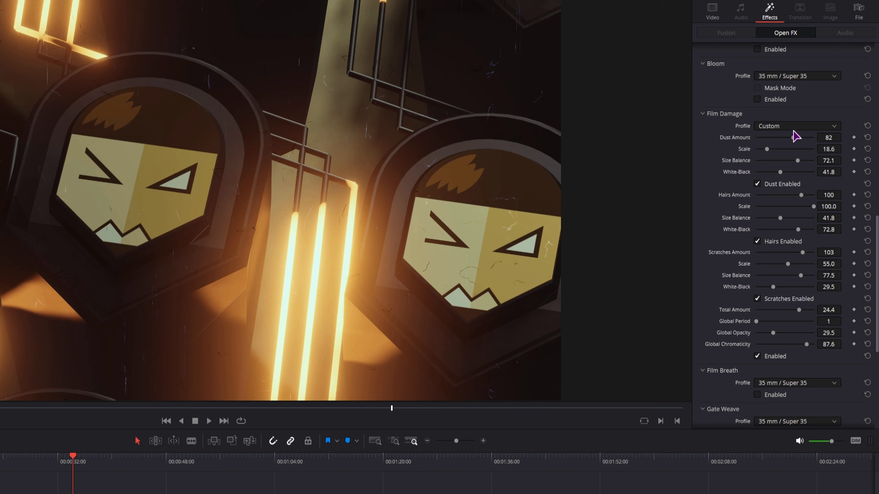
# Step: Lower the dust, hairs and scratches amounts of the Film Damage and move the playhead to preview the clip
pyautogui.moveTo(796, 138); pyautogui.dragTo(769, 148)
pyautogui.moveTo(803, 196); pyautogui.dragTo(769, 205)
pyautogui.moveTo(802, 253); pyautogui.dragTo(774, 252)
pyautogui.click(41, 463)
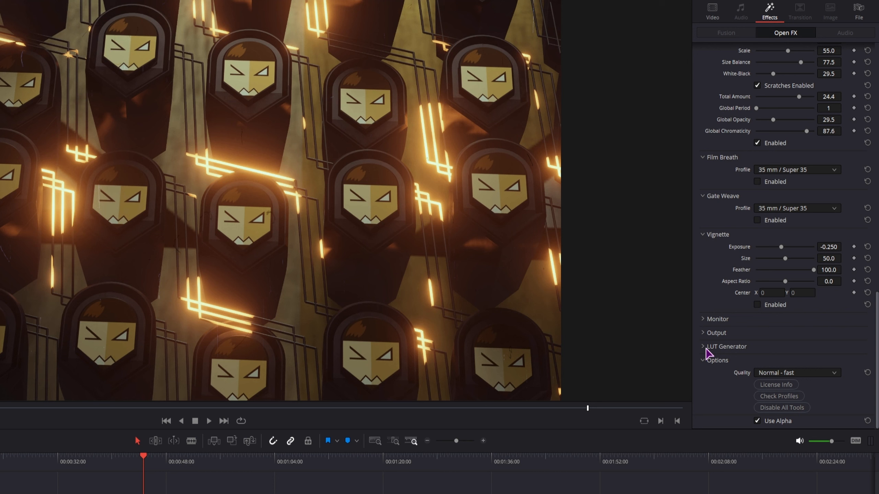
# Step: Expand the LUT Generator and Film Developer sections of the Dehancer effect to view their settings
pyautogui.click(703, 346)
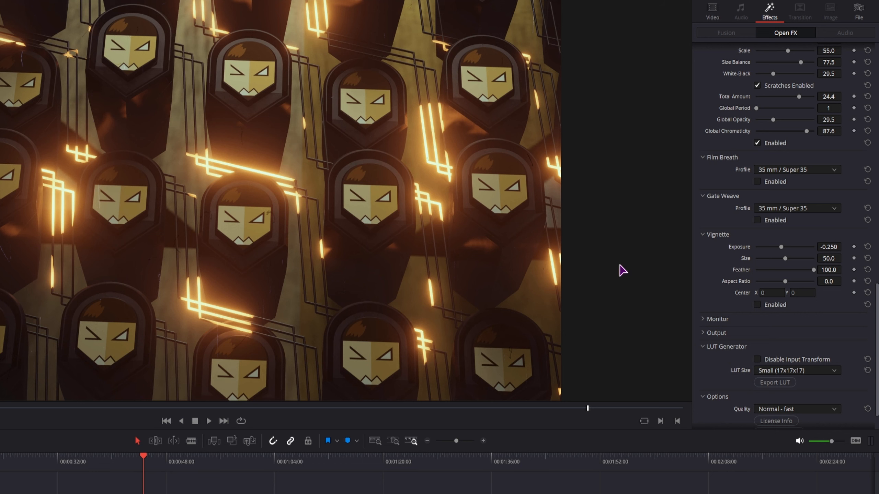
pyautogui.scroll(15, 806, 313)
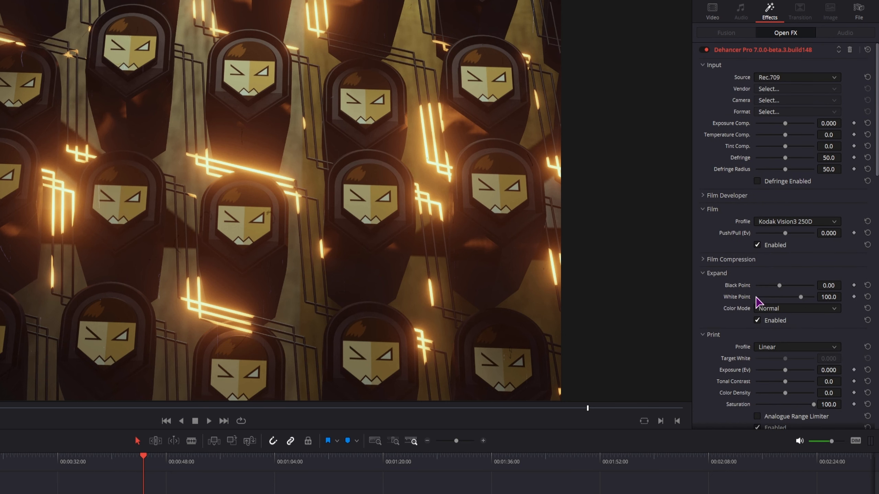
pyautogui.click(702, 195)
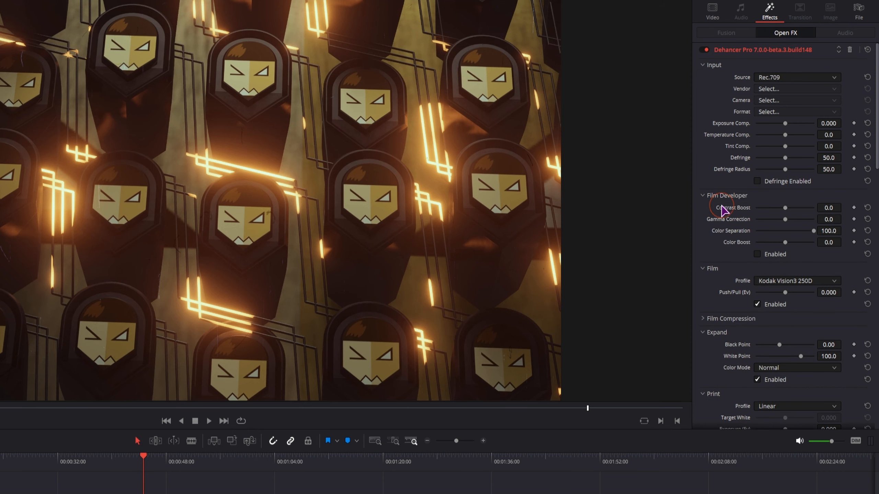
# Step: Preview an earlier frame and enable the Film Developer with contrast boost 22.5, gamma correction -20.5, color separation 72.1 and color boost -25.6
pyautogui.click(119, 465)
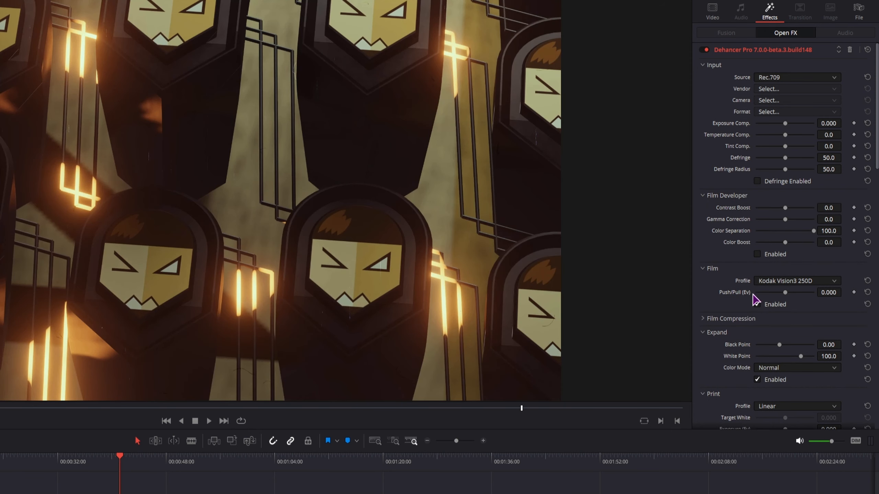
pyautogui.click(757, 254)
pyautogui.moveTo(784, 207); pyautogui.dragTo(778, 242)
pyautogui.moveTo(799, 231); pyautogui.dragTo(797, 231)
pyautogui.moveTo(798, 207); pyautogui.dragTo(791, 208)
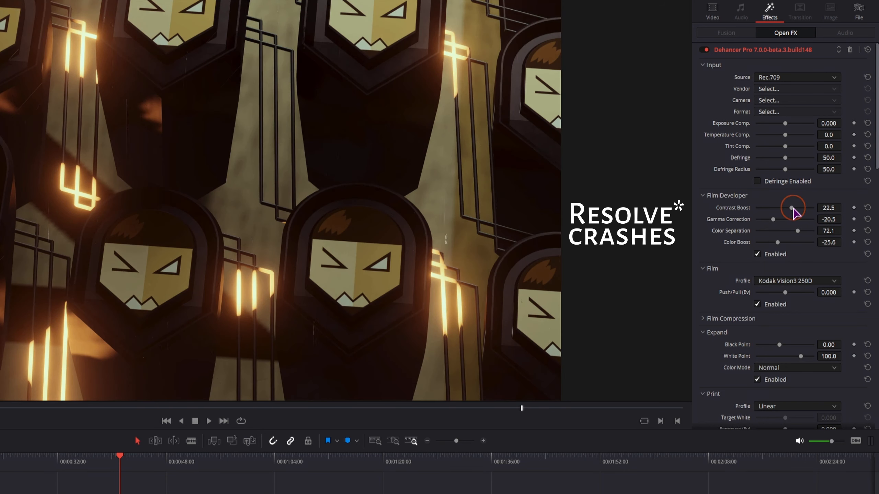
# Step: Choose the Kodak Portra 160VC film profile and set contrast boost 51.9, gamma correction -19.0, color separation 77.5 and color boost -22.5
pyautogui.click(791, 281)
pyautogui.click(802, 315)
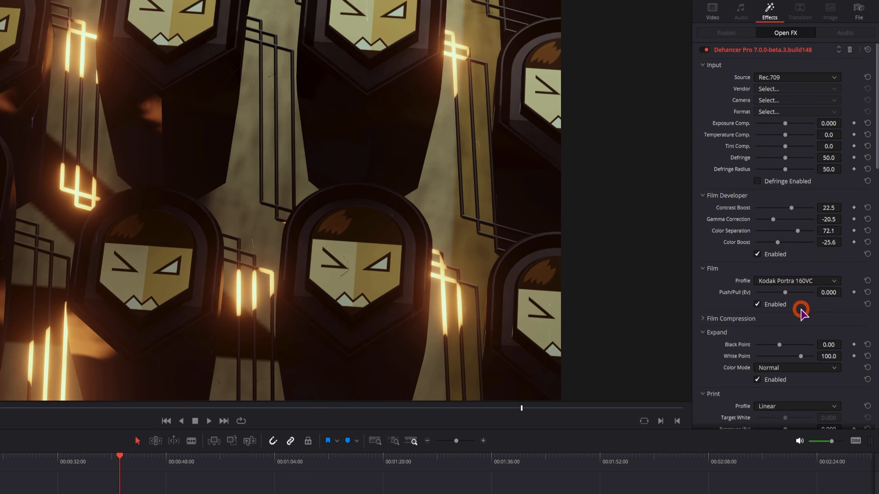
pyautogui.moveTo(790, 220); pyautogui.dragTo(800, 225)
# Step: Choose the Cinestill 50D film profile and set contrast boost 0.8, gamma correction -22.1, color separation 64.3 and color boost 8.5
pyautogui.click(795, 280)
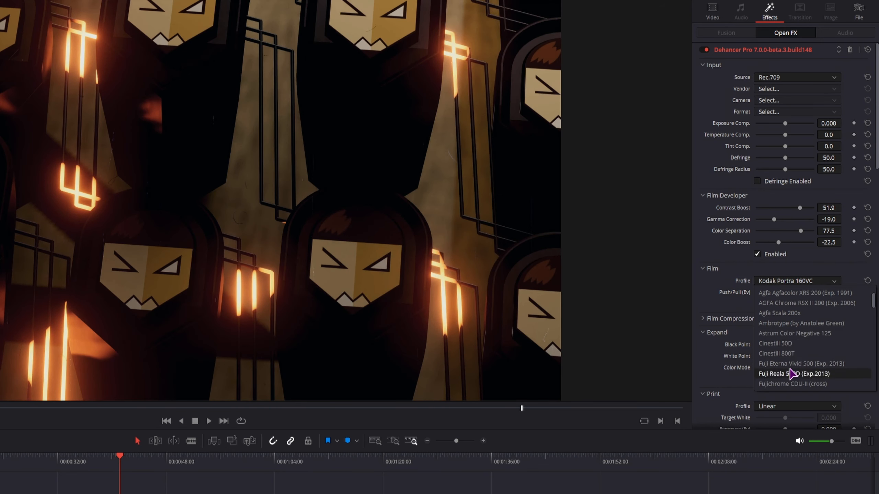
pyautogui.click(795, 344)
pyautogui.moveTo(805, 211); pyautogui.dragTo(779, 243)
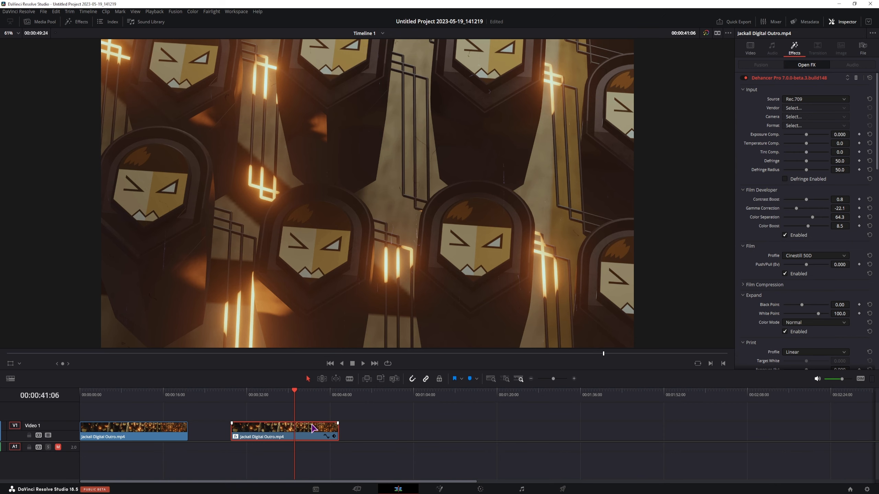
# Step: Remove the Dehancer Pro effect from the timeline clip and apply it to the clip's node on the Color page instead
pyautogui.click(855, 79)
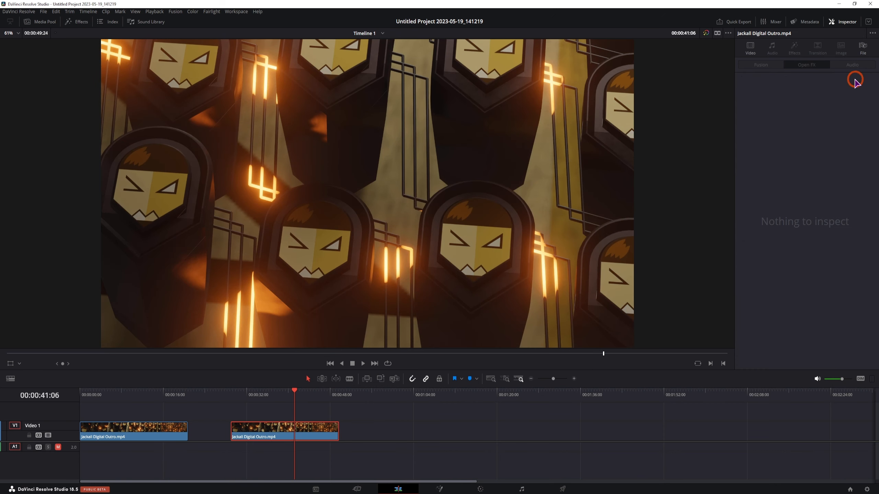
pyautogui.click(480, 489)
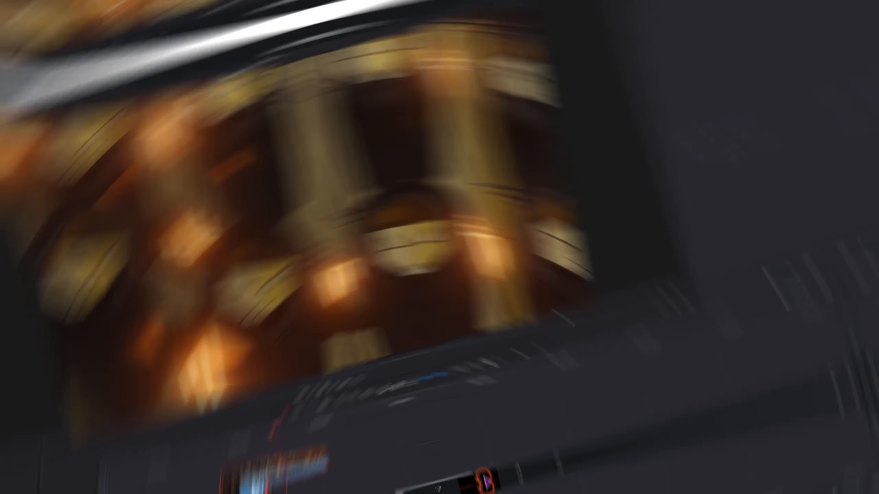
pyautogui.moveTo(802, 108); pyautogui.dragTo(657, 105)
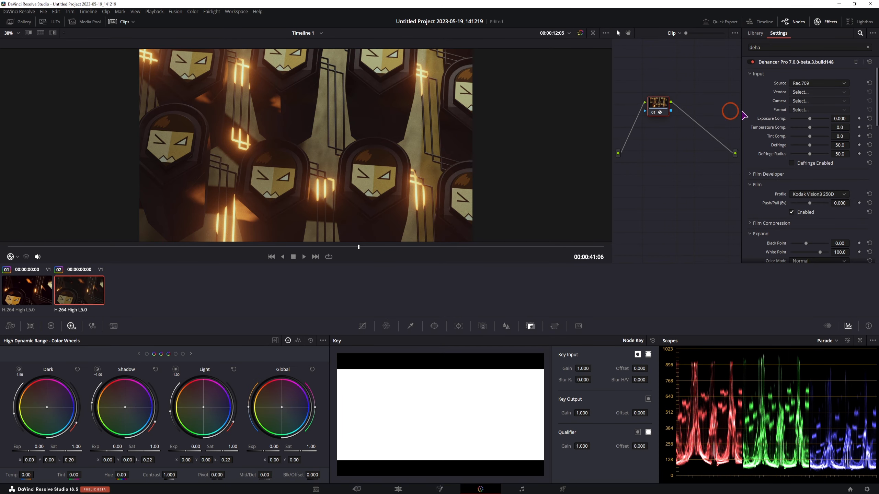
# Step: Enable the node effect's Film Developer with contrast boost 19.3, gamma correction -18.8, color separation 67.9 and color boost -33.9
pyautogui.click(791, 219)
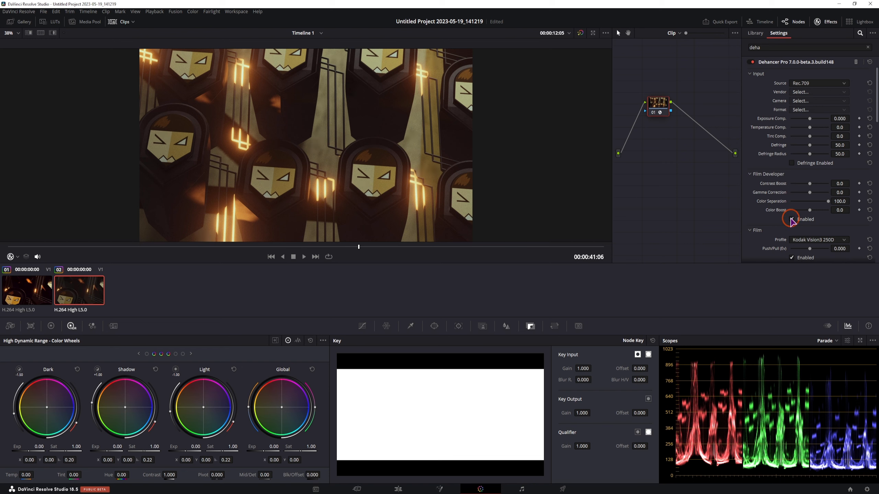
pyautogui.moveTo(818, 185); pyautogui.dragTo(803, 210)
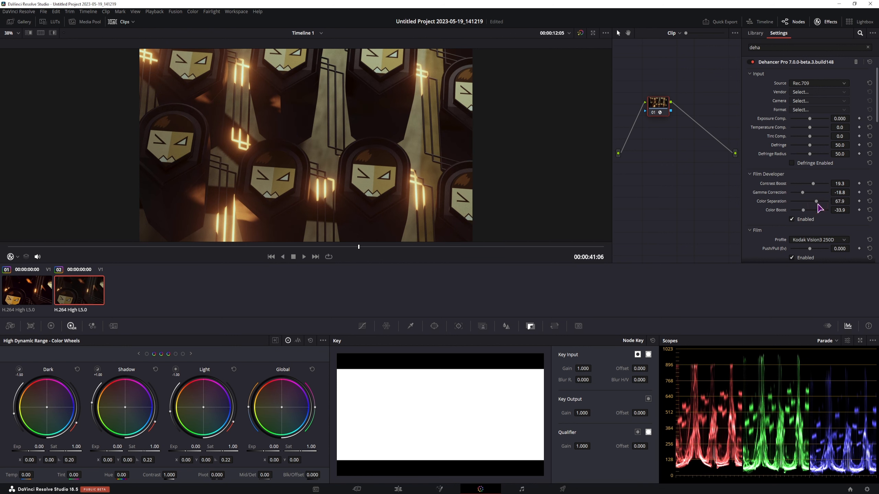
# Step: Set the node effect's film profile to Cinestill 50D and raise the Film Developer's contrast boost
pyautogui.click(818, 239)
pyautogui.scroll(9, 826, 290)
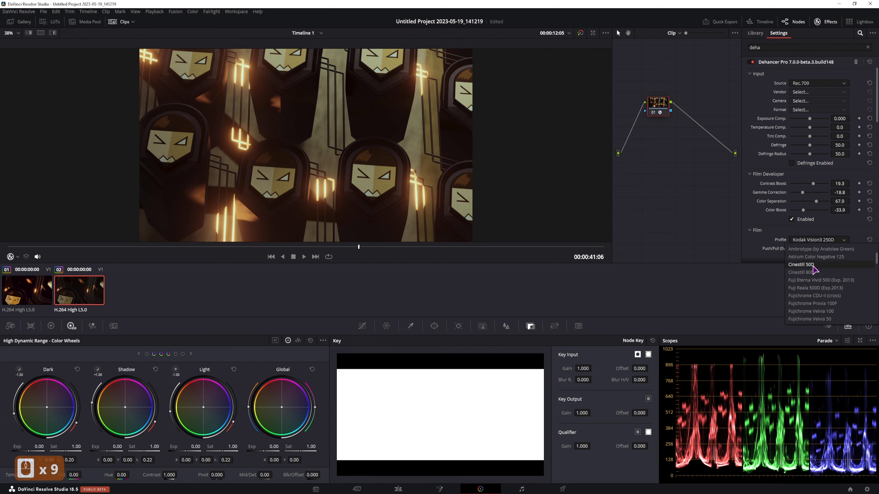
pyautogui.click(814, 265)
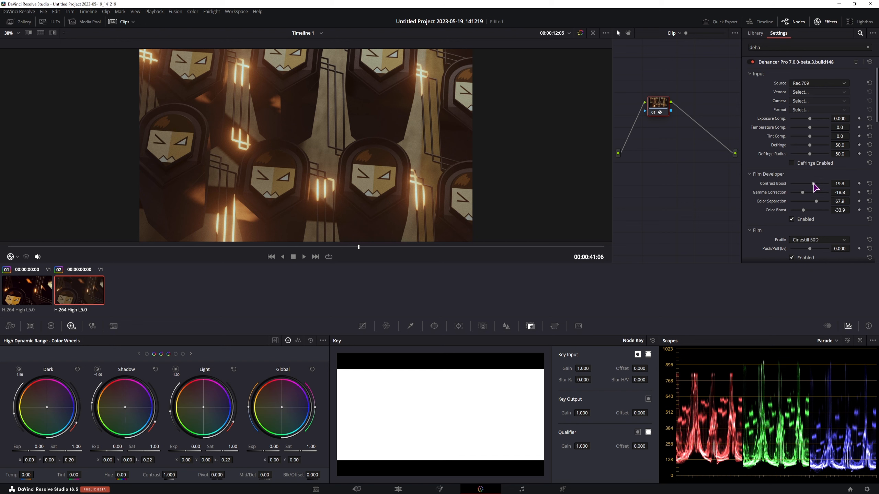
pyautogui.moveTo(813, 184); pyautogui.dragTo(818, 183)
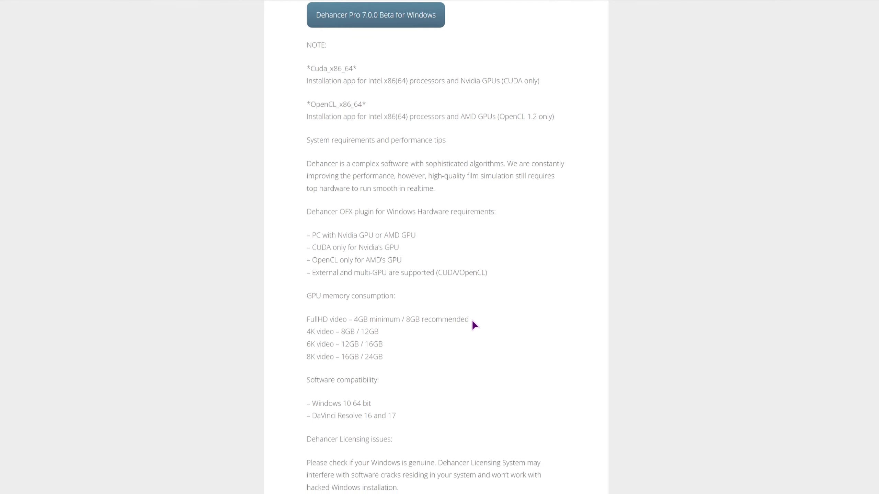
# Step: Examine the GPU memory requirement for FullHD video and the Dehancer Pro pricing on the Dehancer website
pyautogui.moveTo(471, 318); pyautogui.dragTo(406, 317)
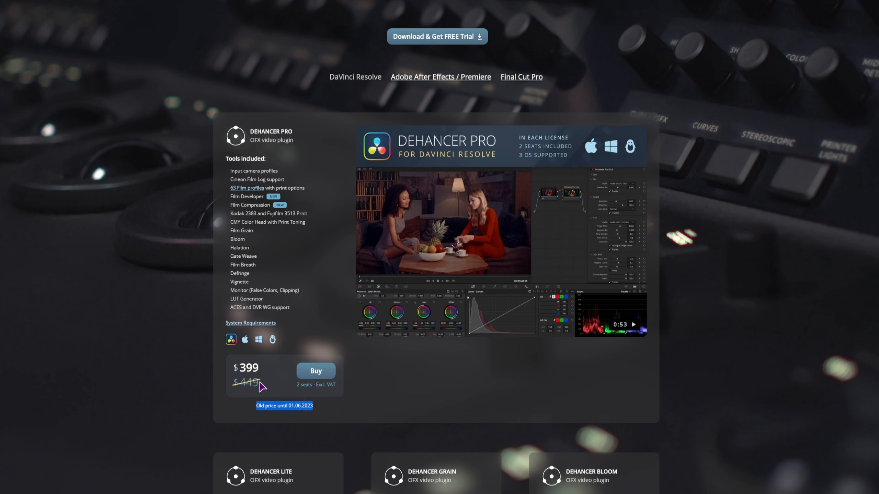
pyautogui.moveTo(260, 382); pyautogui.dragTo(243, 381)
pyautogui.click(237, 384)
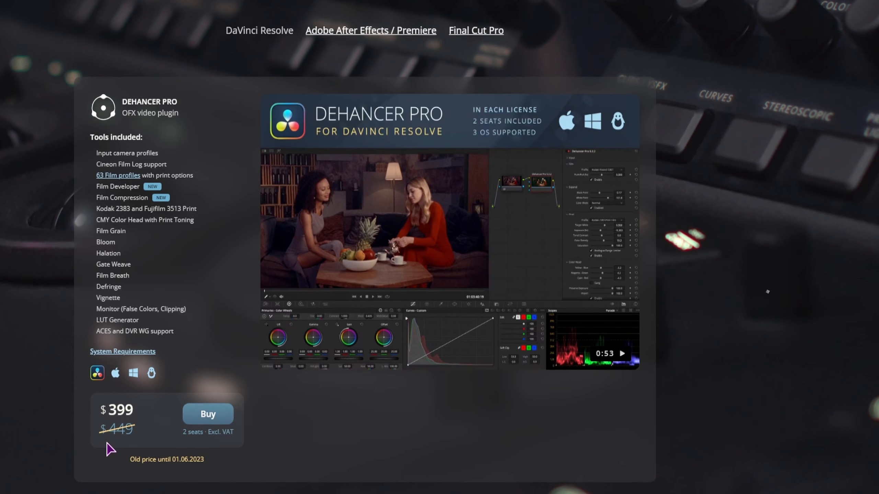